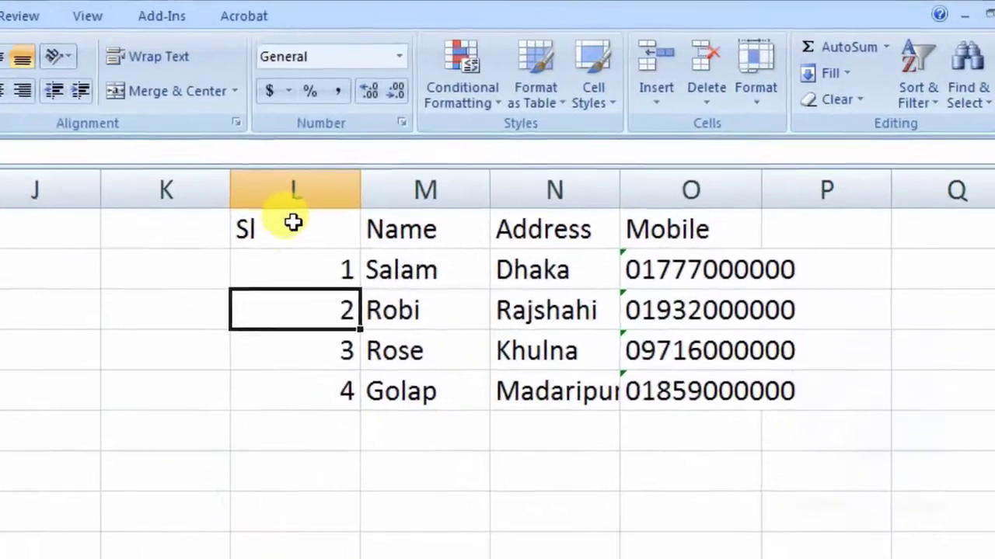
- Try several selections of the table and heading row, ending on the Sl heading cell
drag(507, 169, 704, 262)
drag(561, 398, 621, 435)
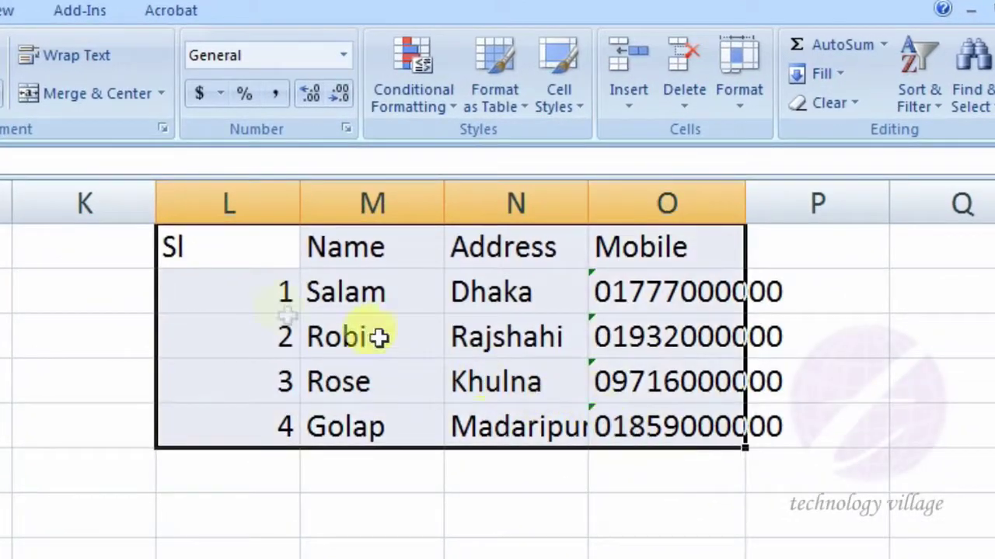
click(261, 256)
drag(228, 235, 227, 416)
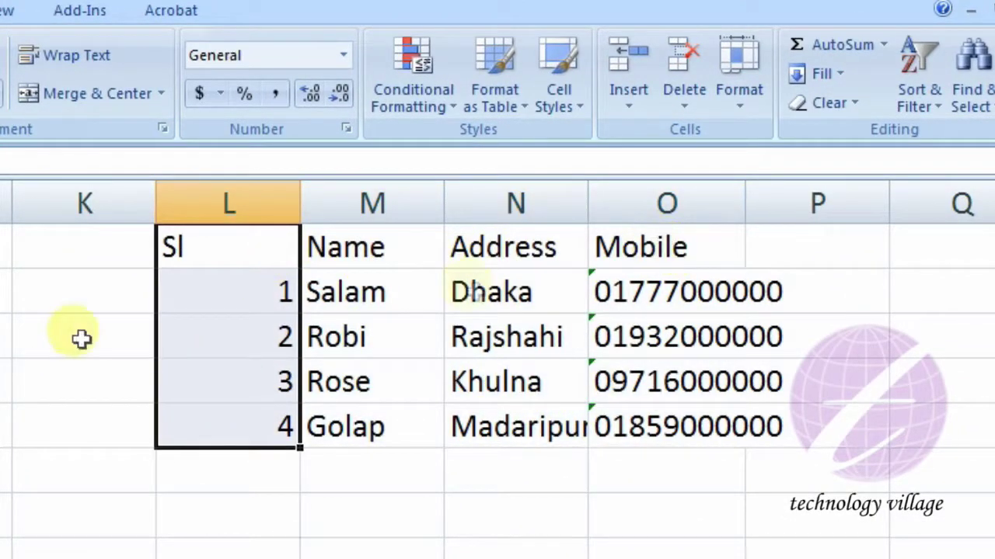
click(307, 292)
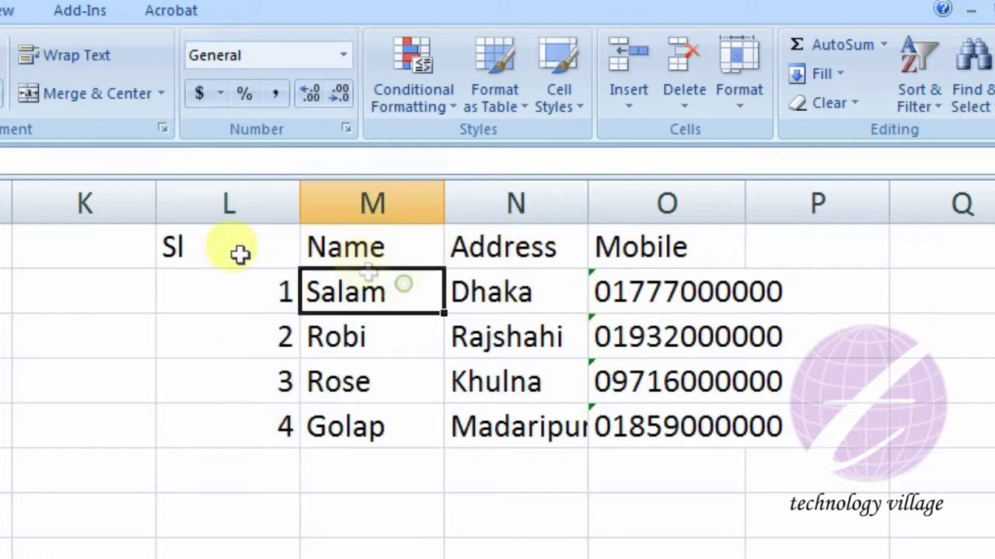
click(179, 245)
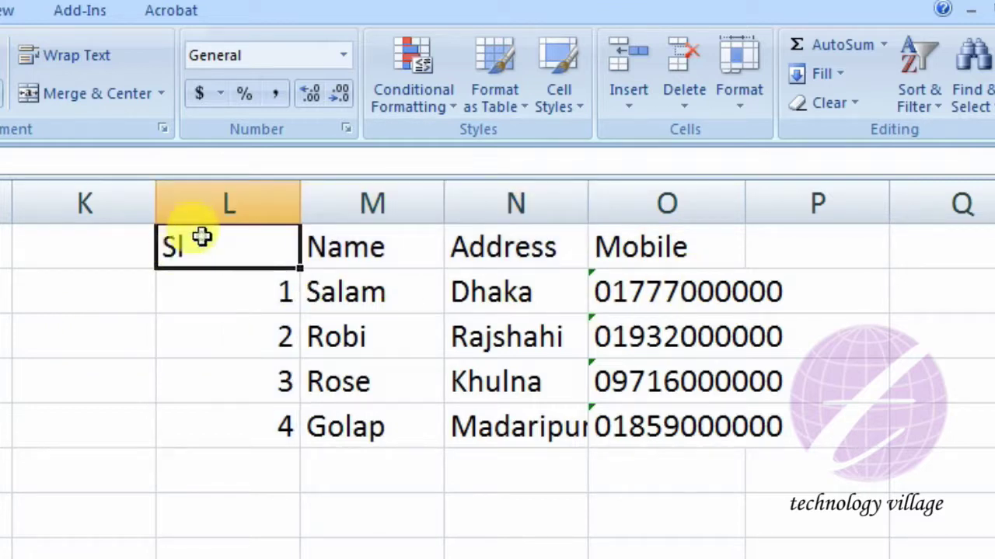
drag(195, 249, 628, 259)
click(200, 246)
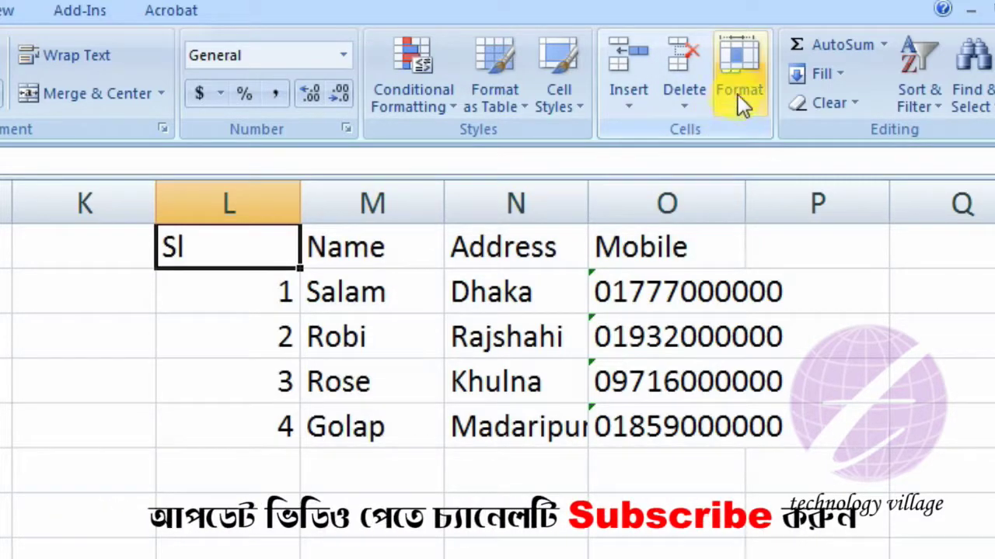
- Set the heading row height to 20 with Row Height
click(746, 116)
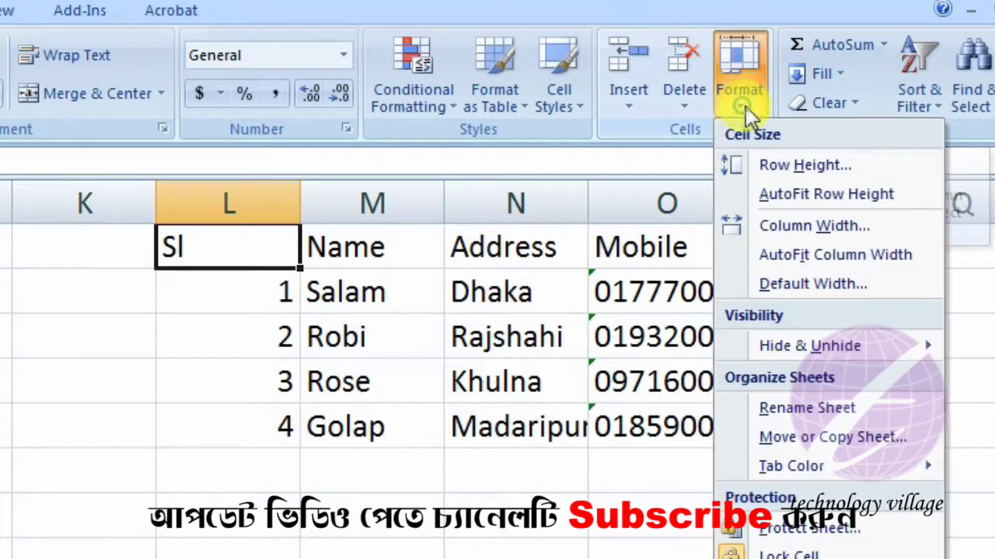
click(792, 167)
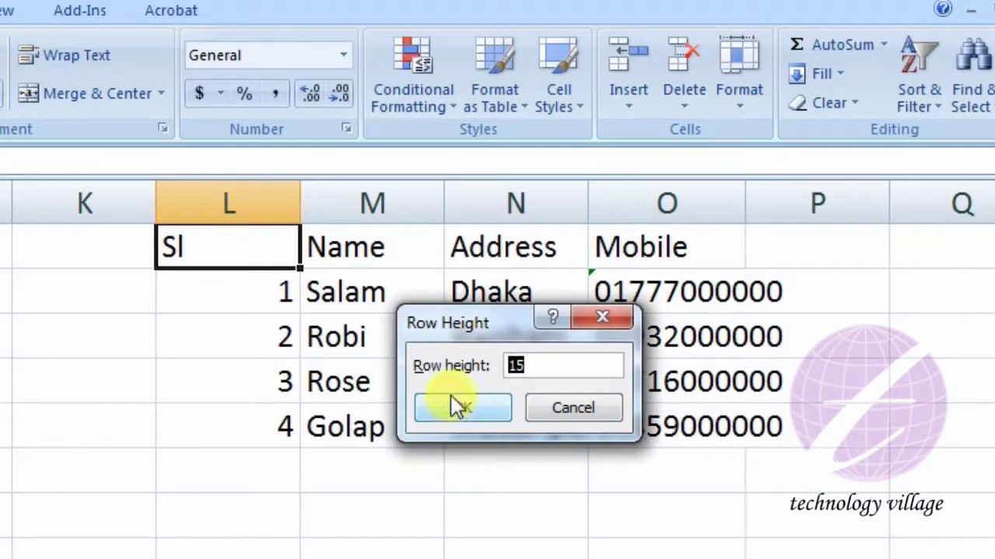
click(557, 365)
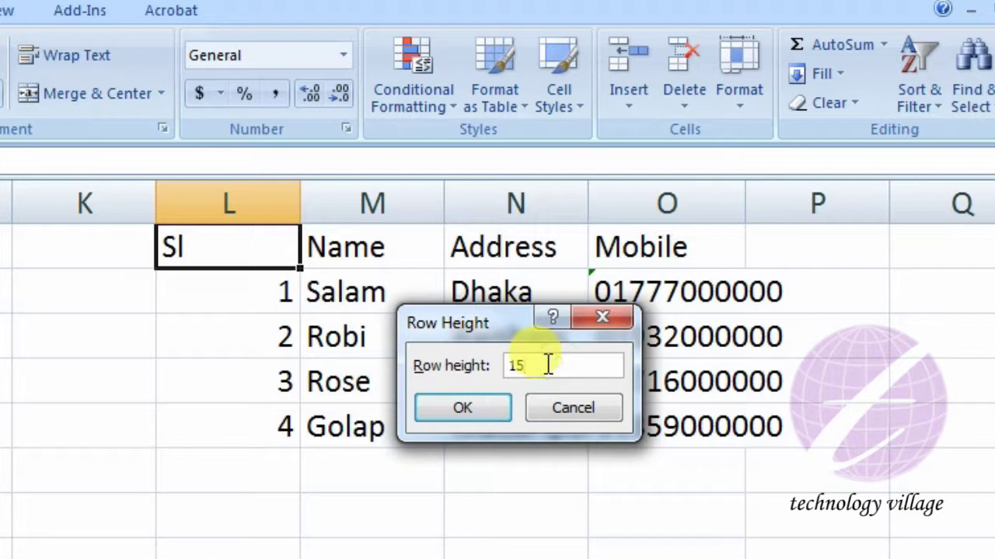
drag(543, 365, 464, 371)
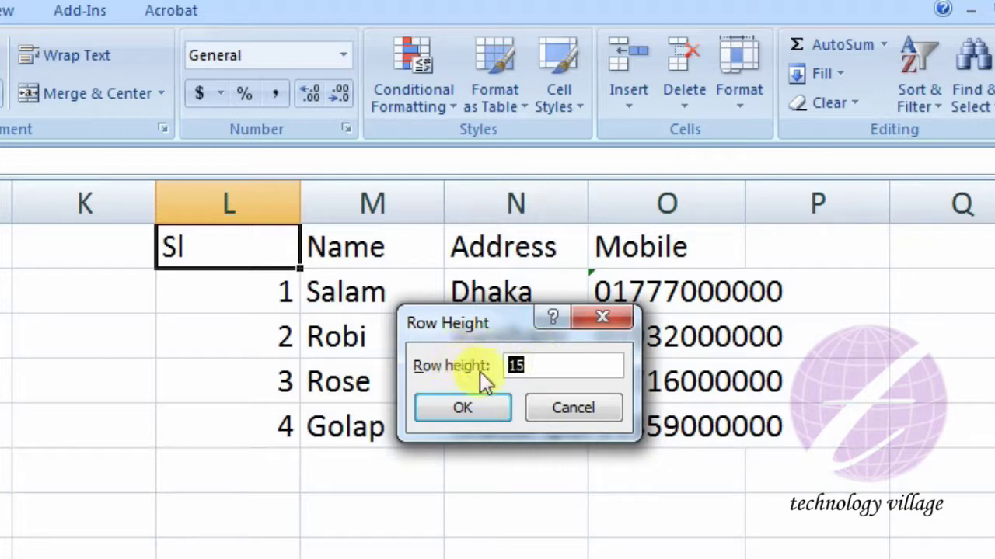
text(20)
click(481, 401)
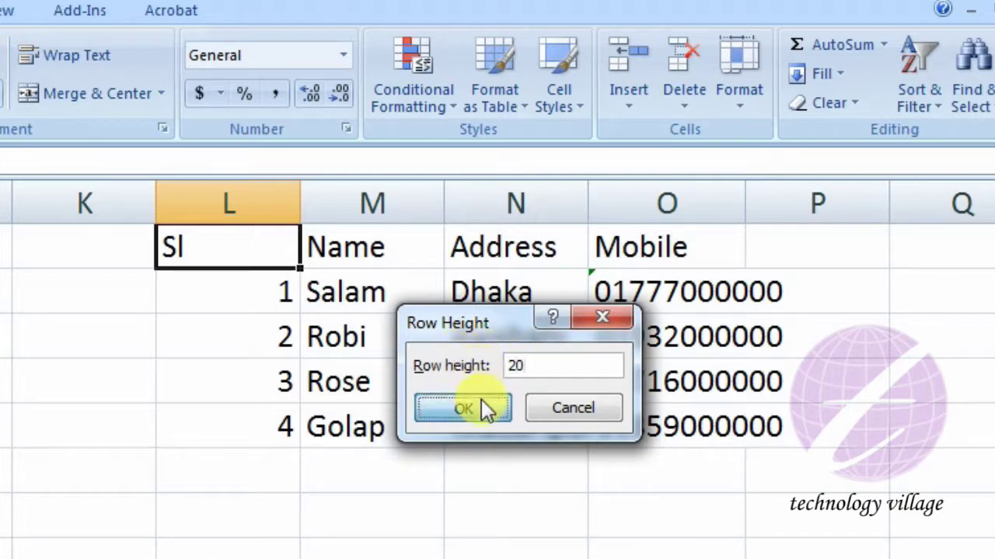
- Reduce the heading row height to 10
click(740, 99)
click(773, 172)
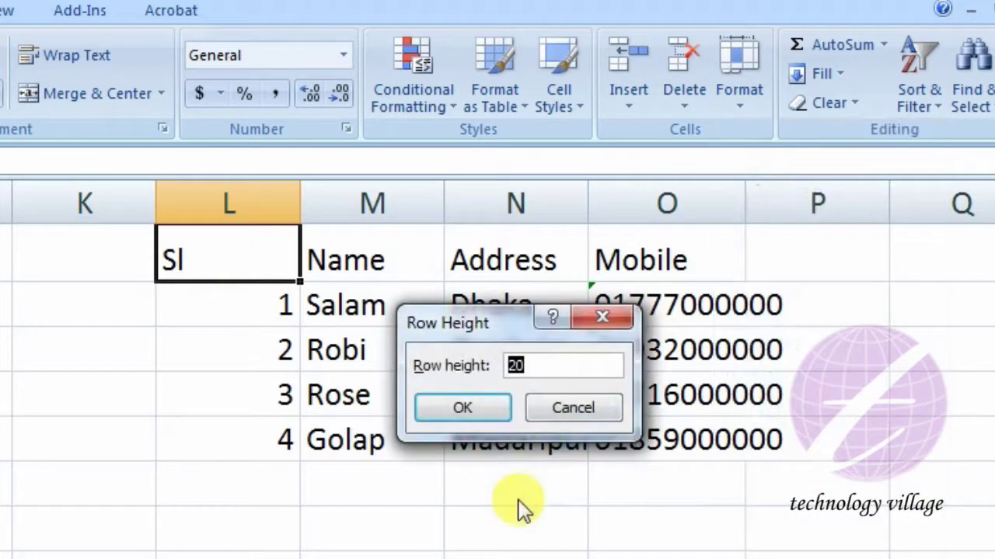
text(18590)
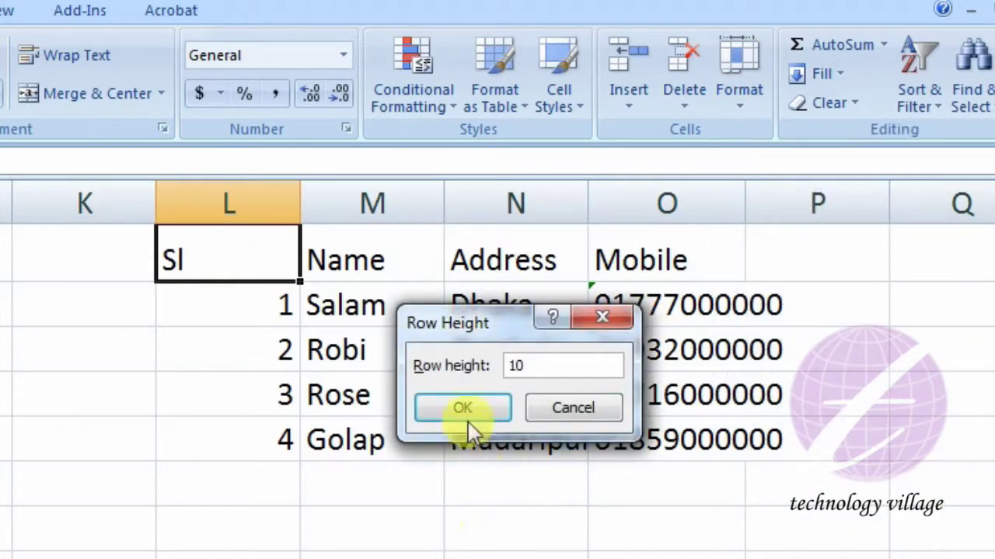
click(466, 408)
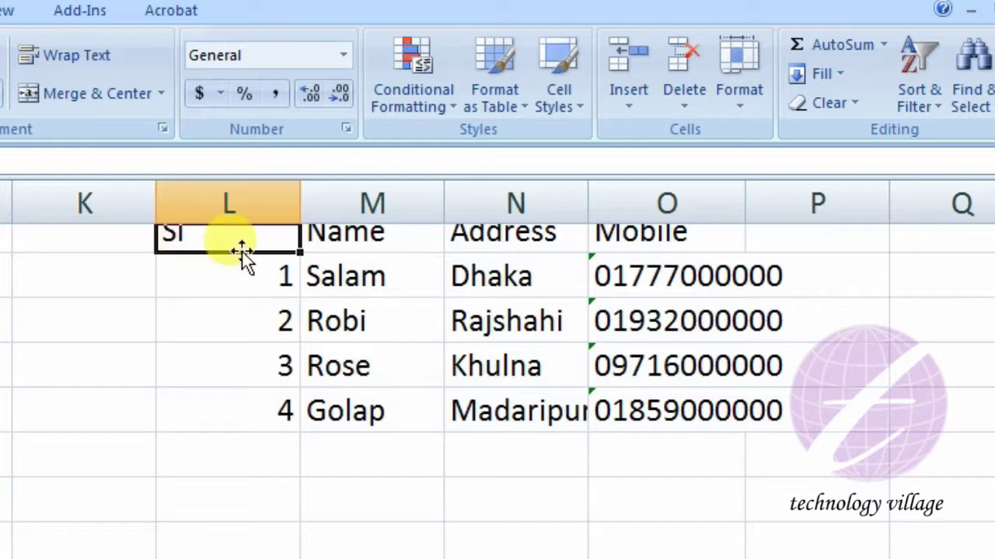
- AutoFit row 1's height so the Sl, Name, Address and Mobile headings show fully
click(741, 108)
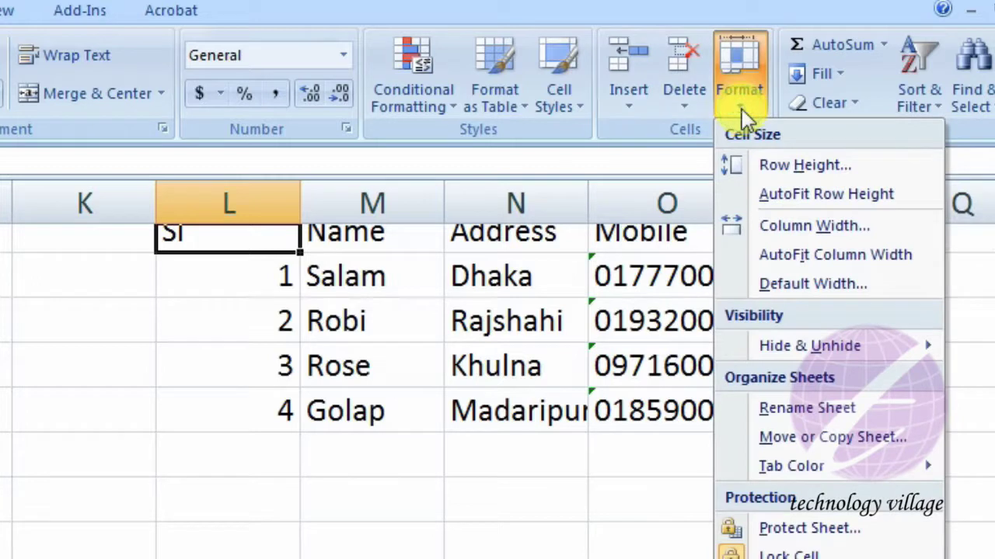
click(824, 200)
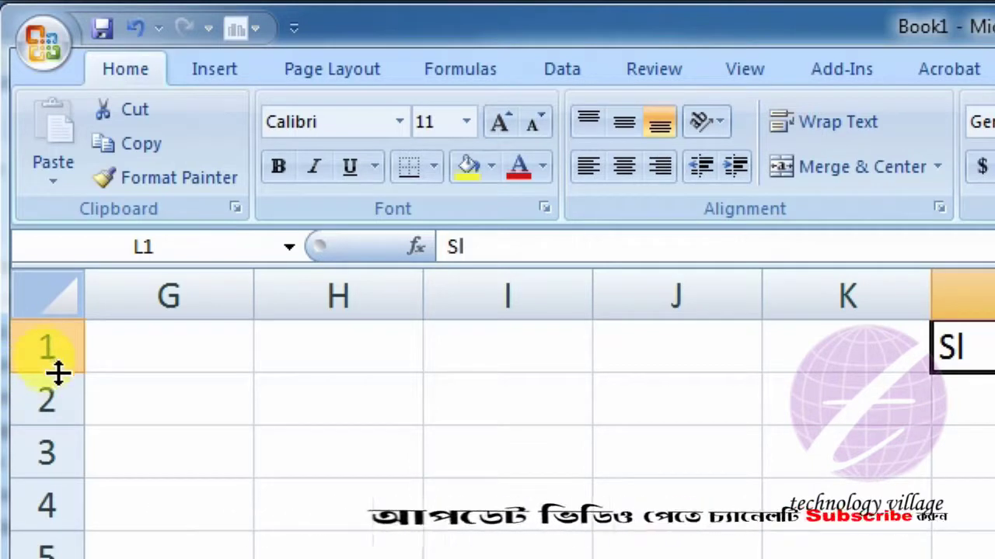
- Drag row 1's lower border down to enlarge it, then back up to 12.75
drag(52, 371, 53, 464)
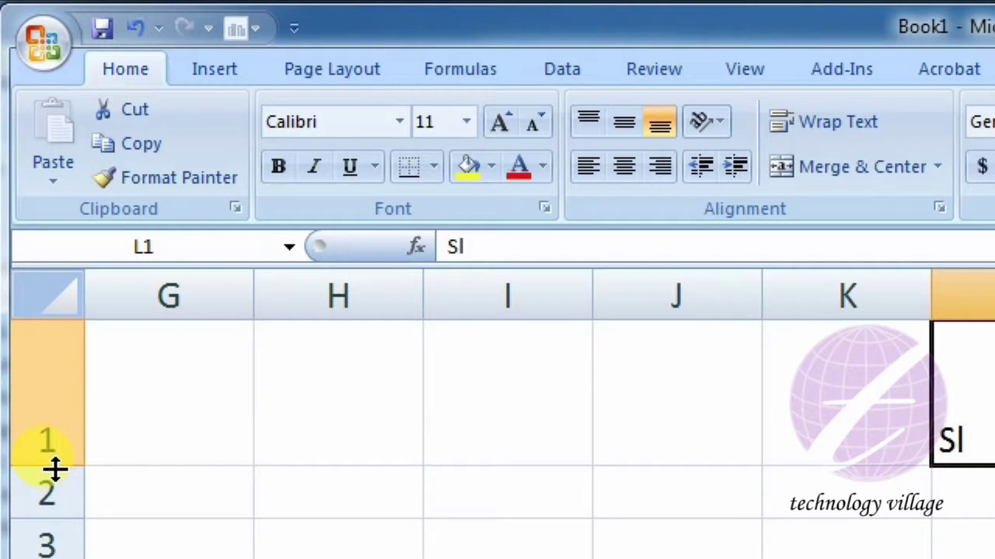
mouse_move(54, 466)
mouse_down()
mouse_move(70, 369)
mouse_move(60, 374)
mouse_up()
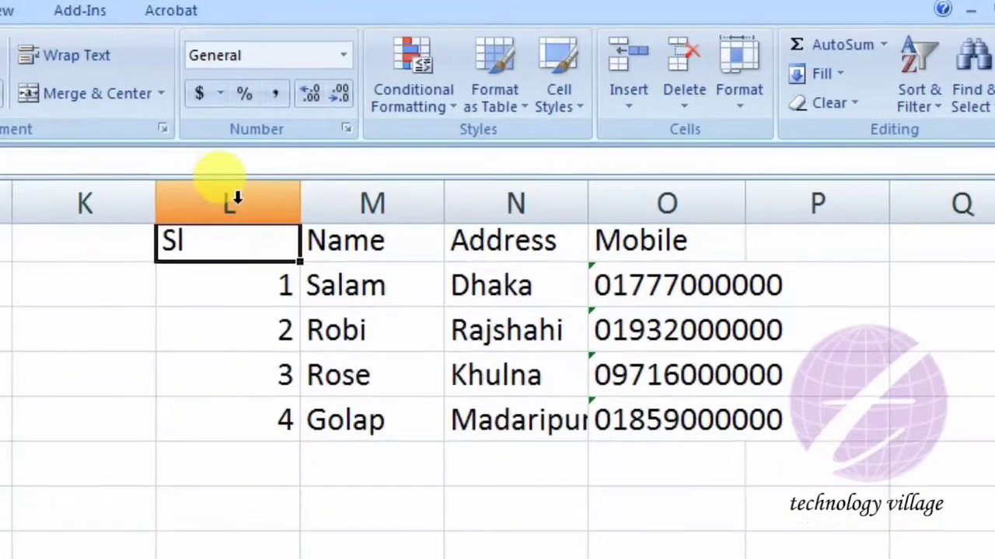
- Change the Sl column L width from 8.43 to 5 with Column Width
click(236, 200)
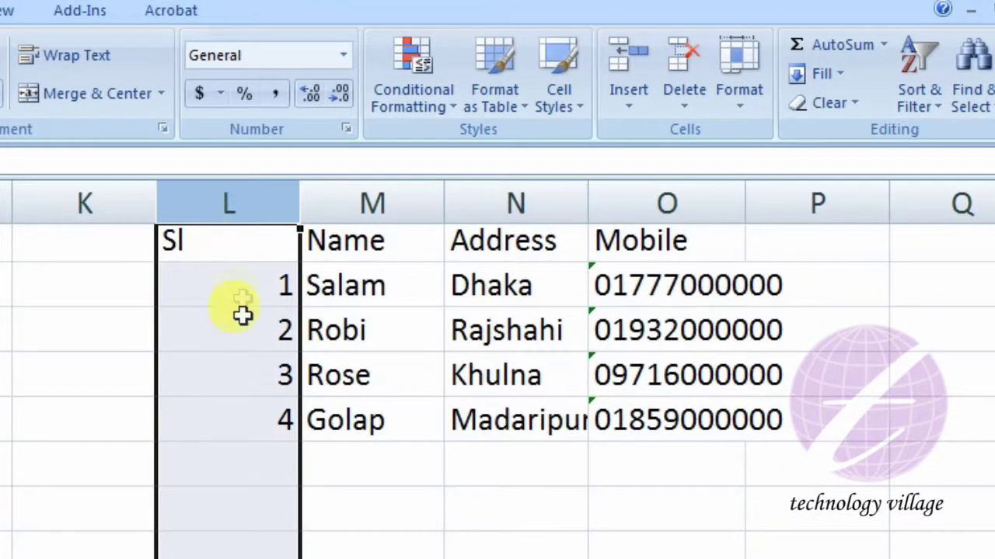
click(222, 291)
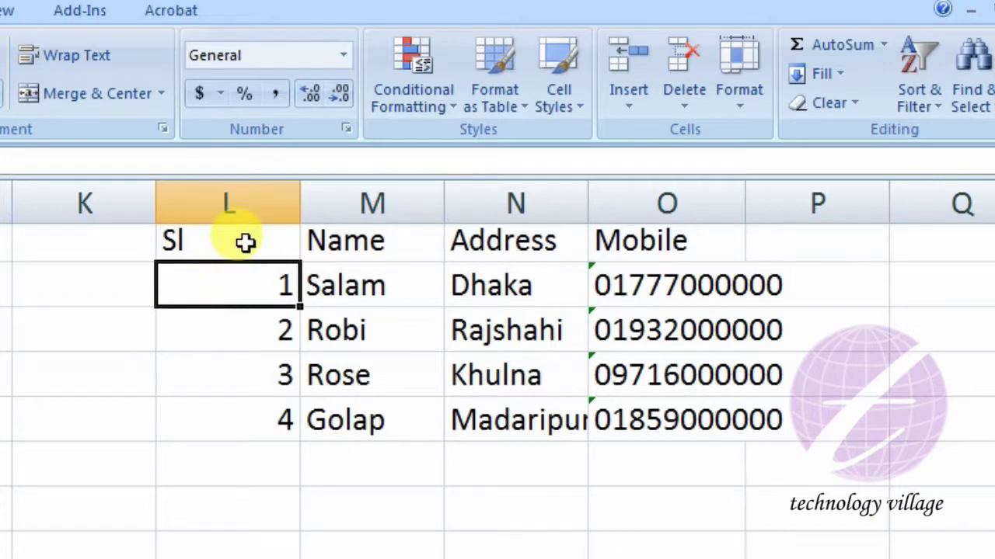
click(748, 103)
click(816, 225)
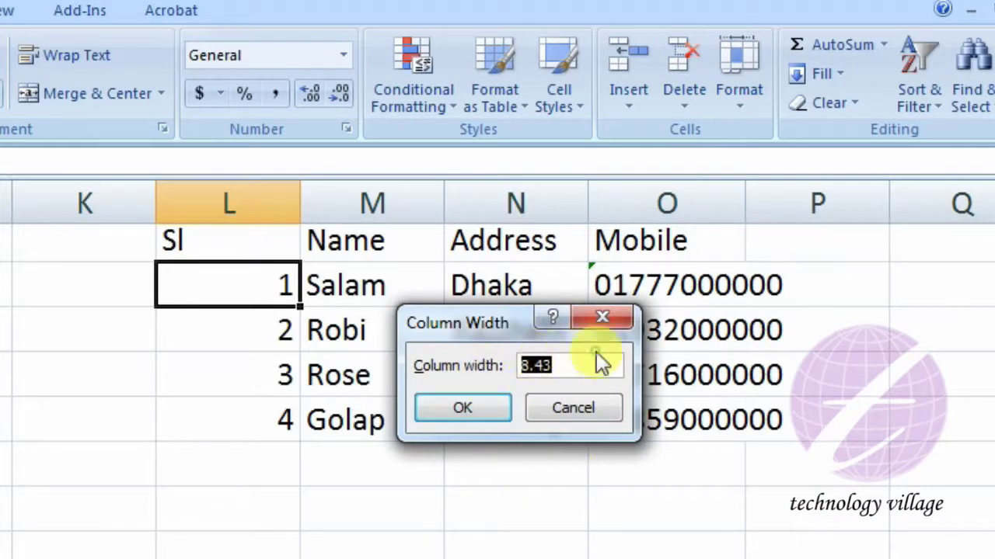
drag(572, 367, 450, 373)
text(5)
click(487, 422)
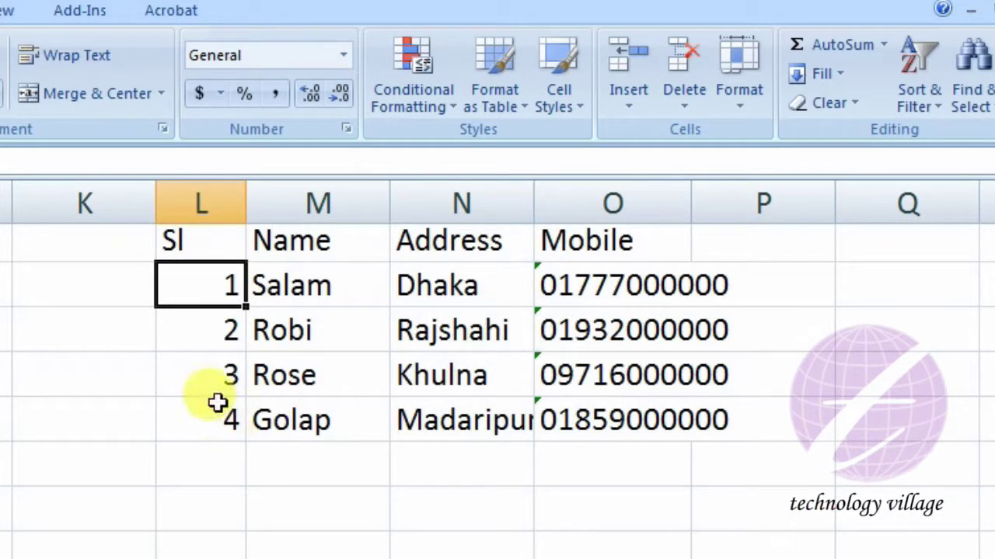
- Widen Address column N from 8.43 to 10 so Madaripur fits, then select Mobile column O
click(455, 434)
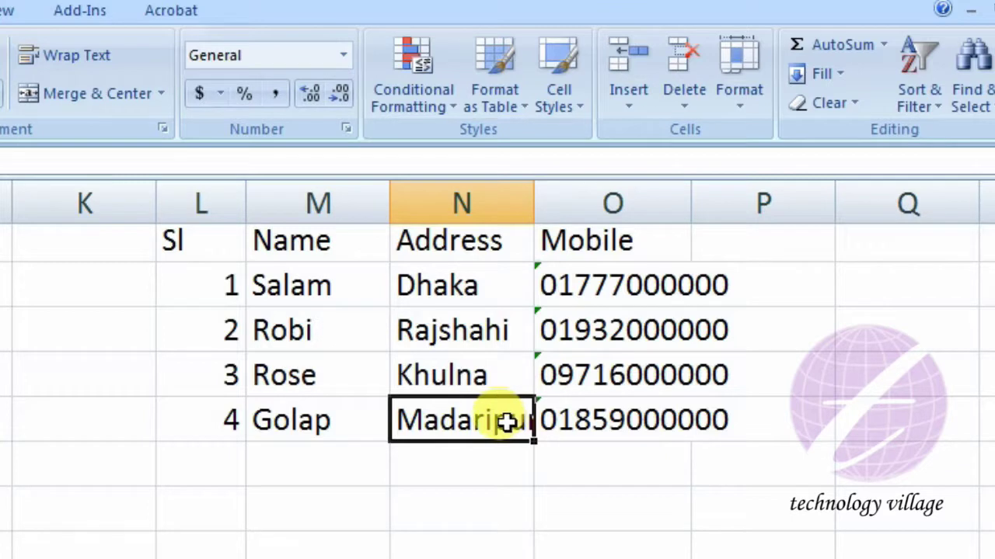
click(749, 109)
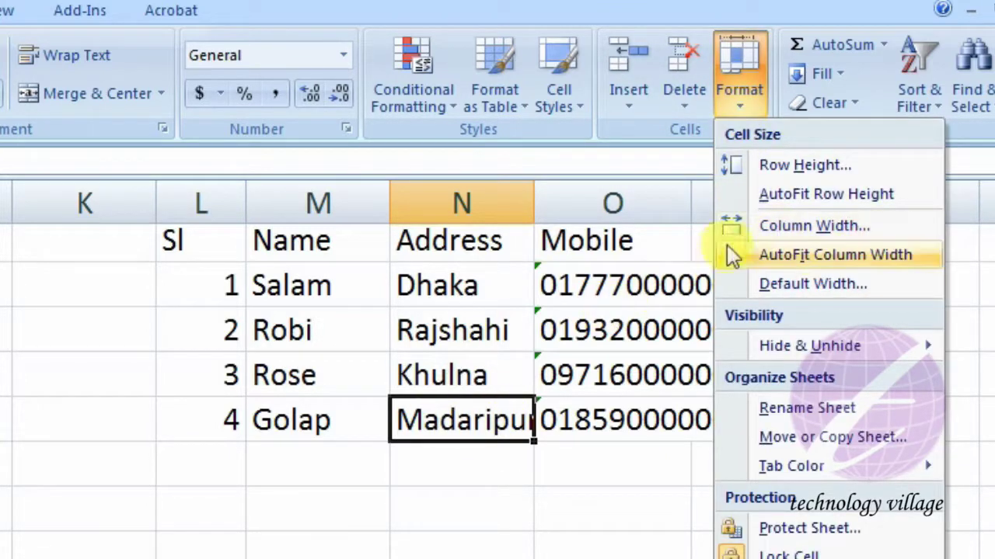
click(752, 226)
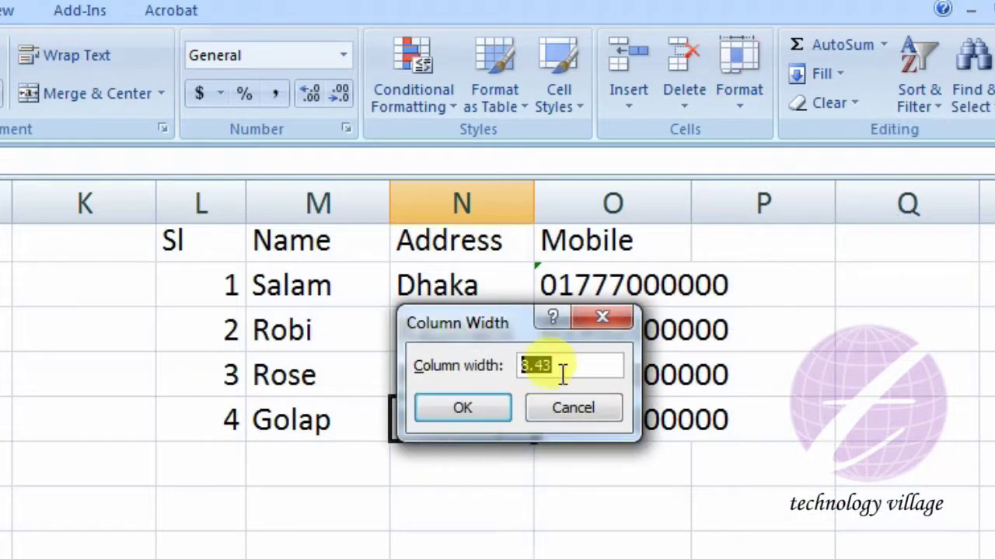
drag(575, 364, 417, 366)
text(18590)
click(475, 407)
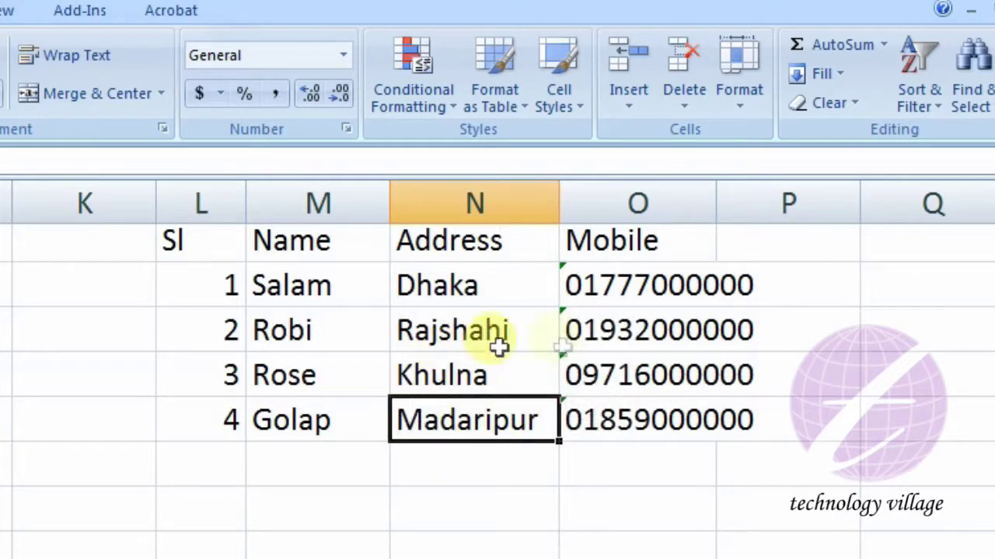
click(643, 203)
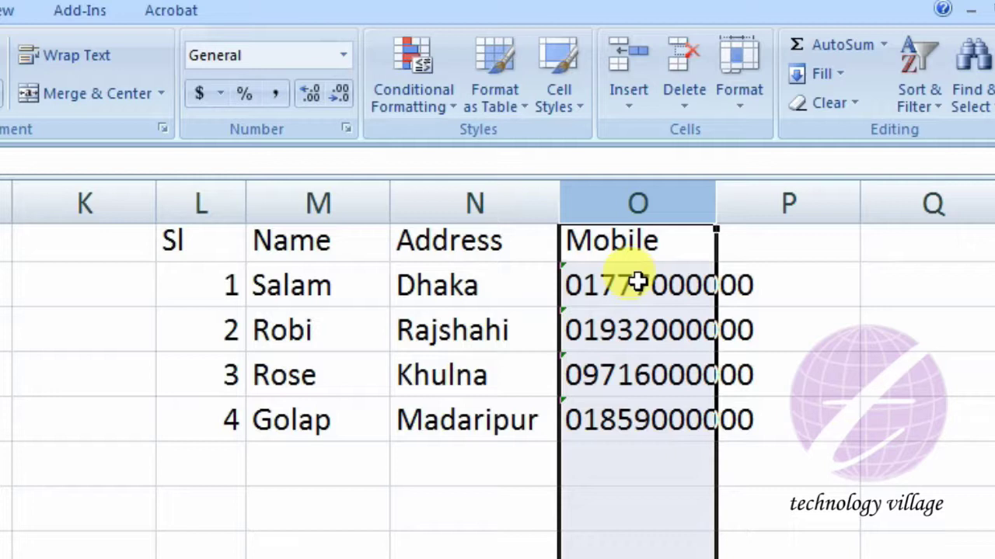
- AutoFit column O to the mobile numbers, then drag row 1 slightly taller and column N wider
click(748, 112)
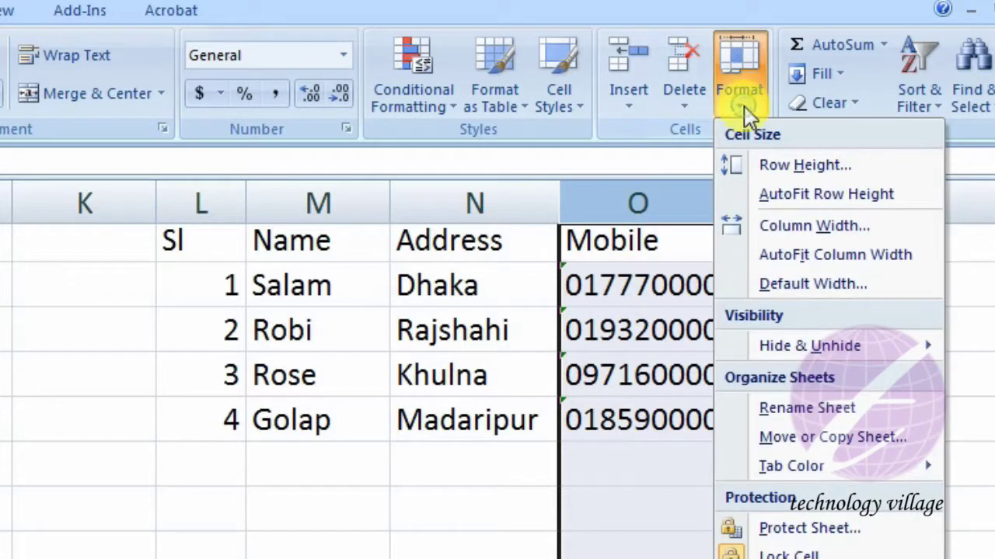
click(818, 257)
click(632, 287)
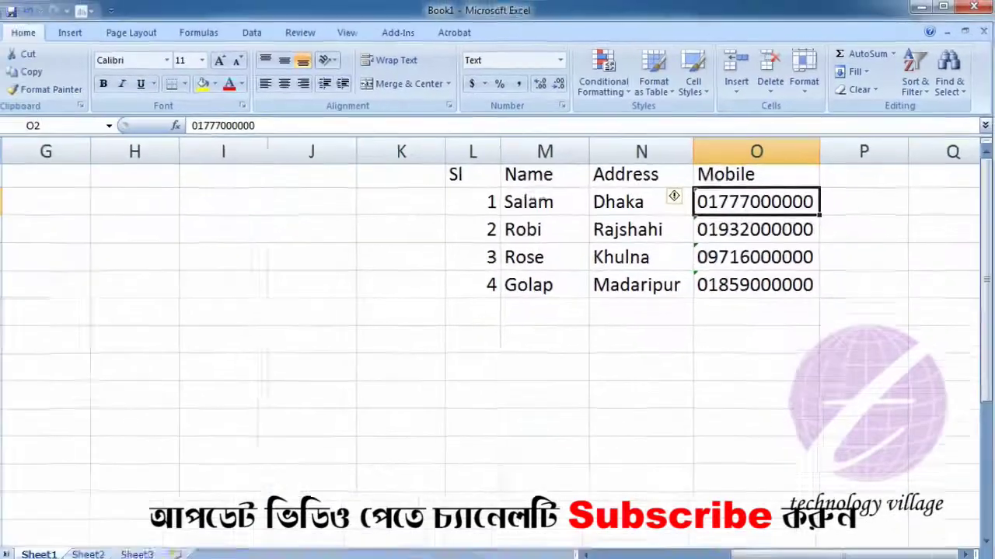
drag(31, 182, 32, 188)
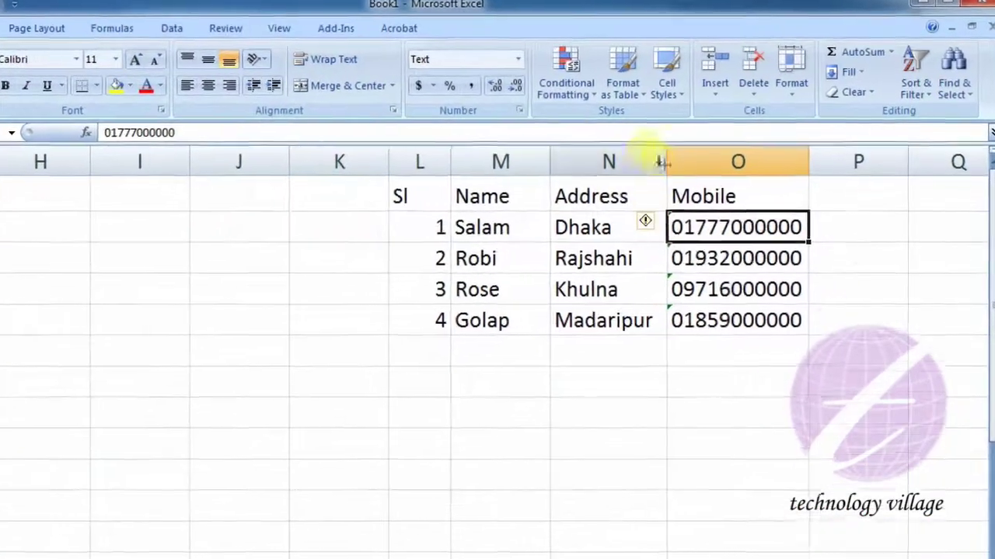
mouse_move(641, 172)
mouse_down()
mouse_move(639, 191)
mouse_move(610, 194)
mouse_up()
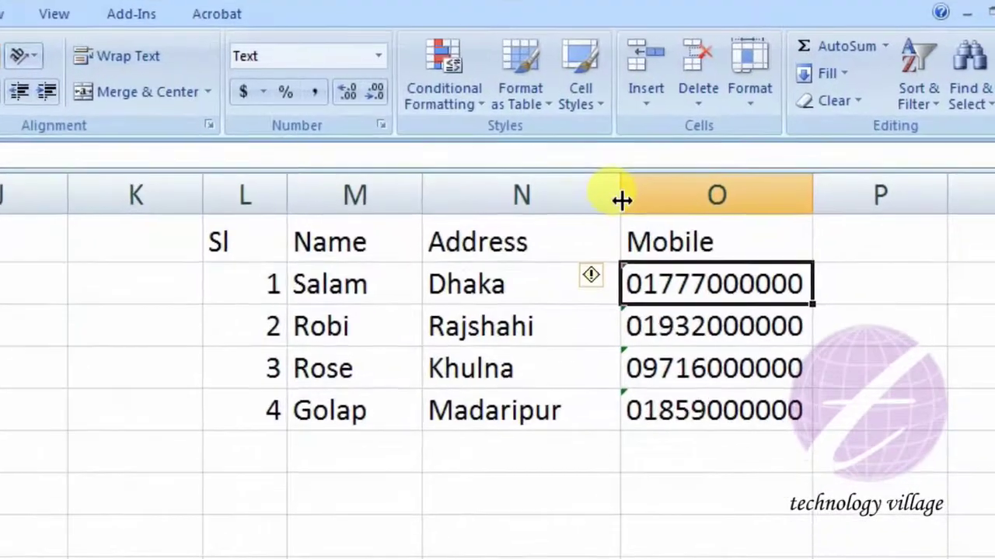